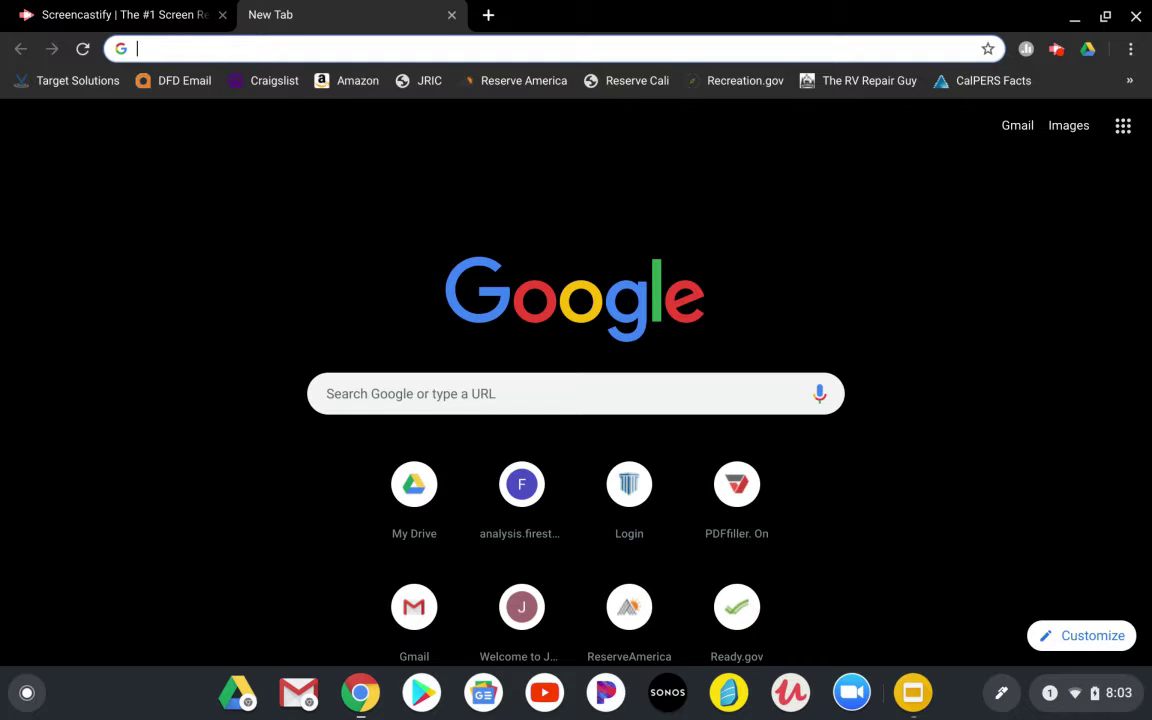
- Search Google for "google drive" and open the My Drive result
type("goog")
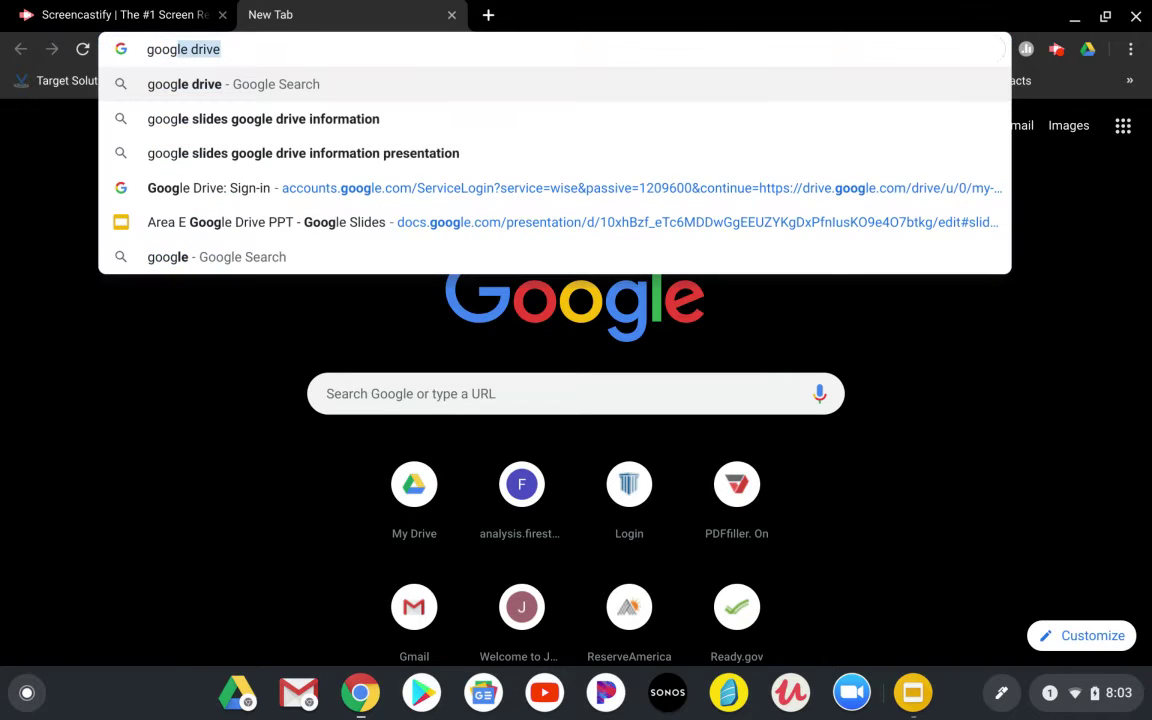
type("le ")
type("drive")
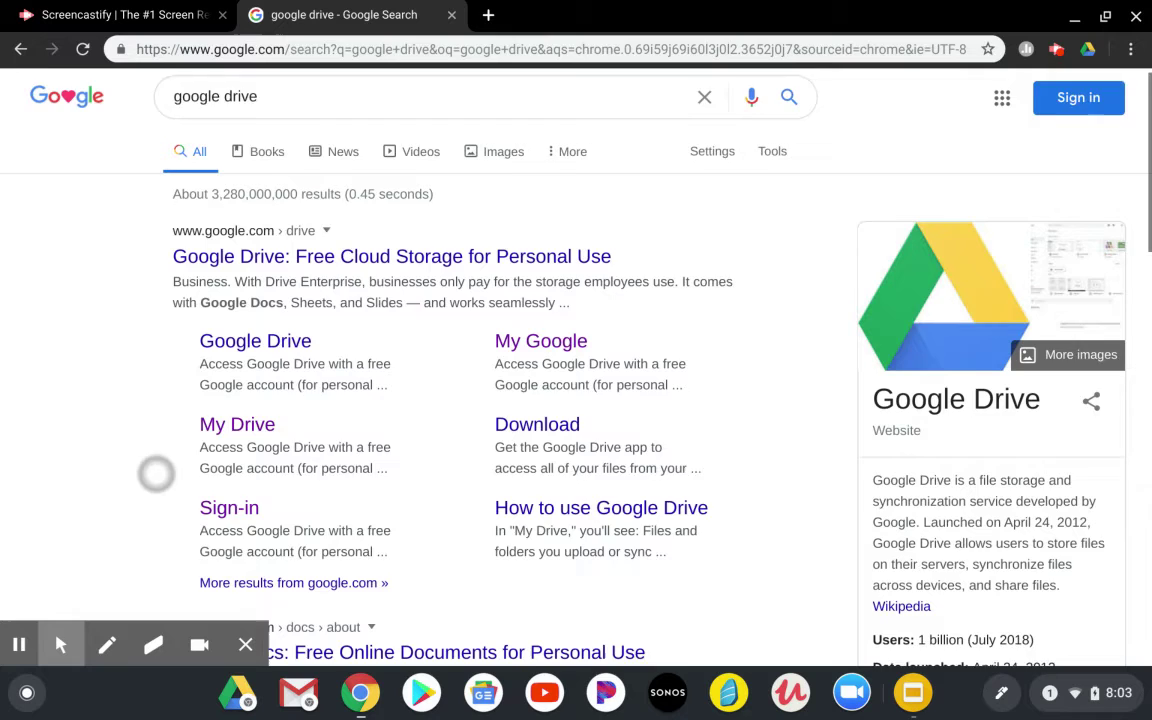
scroll(154, 470, "down", 1)
left_click(237, 404)
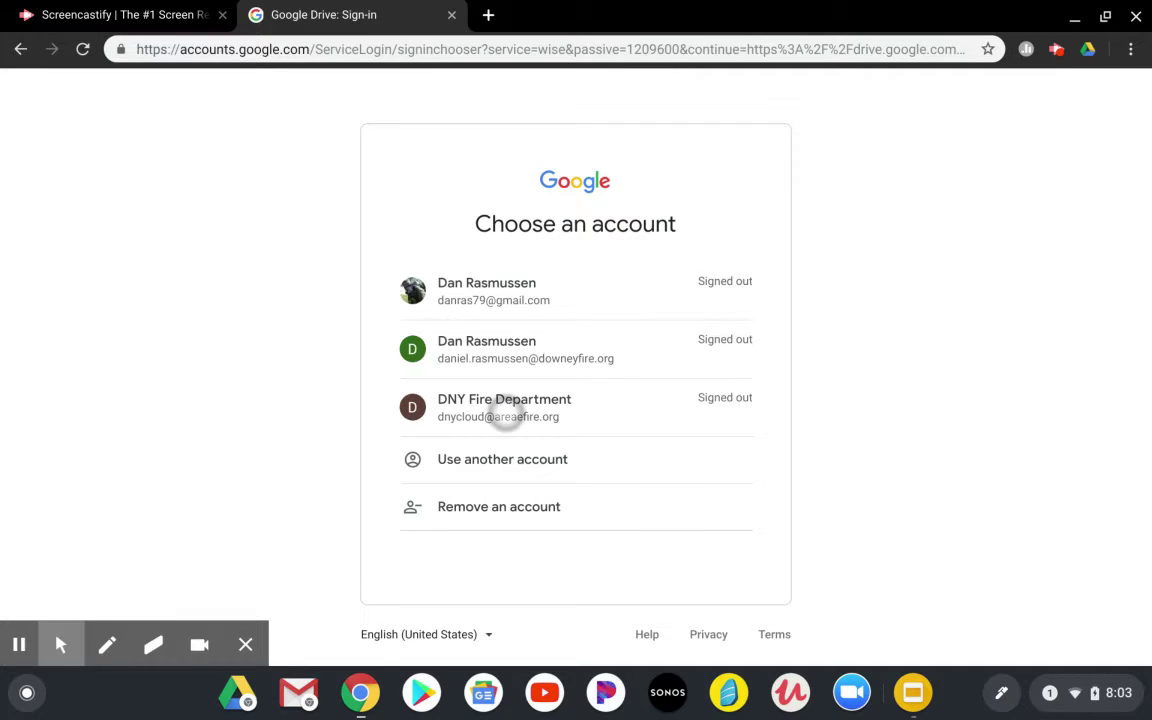
- Sign in to Google Drive with the DNY Fire Department account by entering the account password
left_click(501, 410)
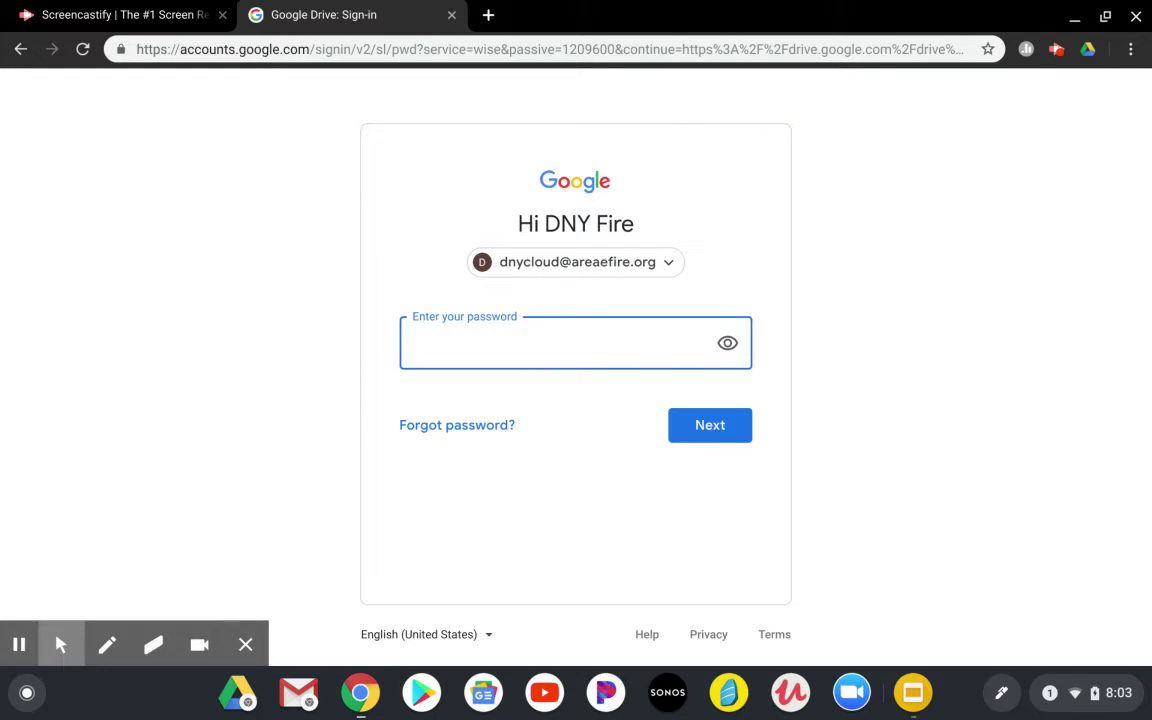
type("•••••••••")
key("Return")
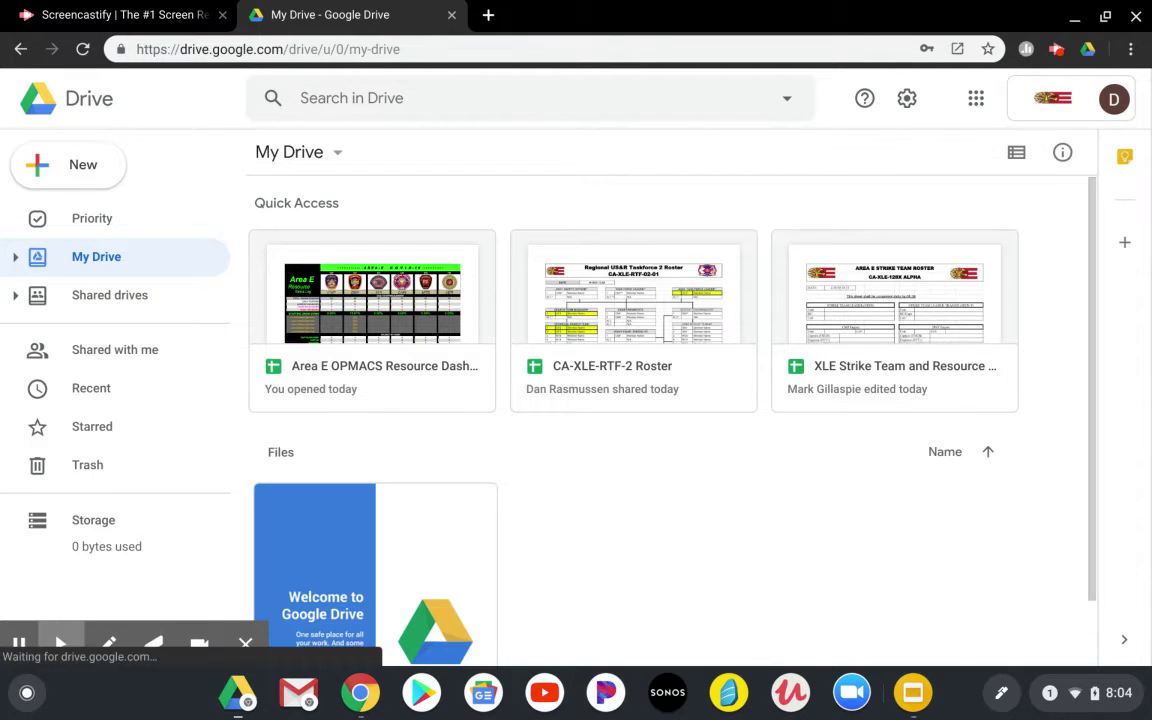
- Look over My Drive and Shared drives, and show the Shared with me items as a list
scroll(660, 400, "down", 1)
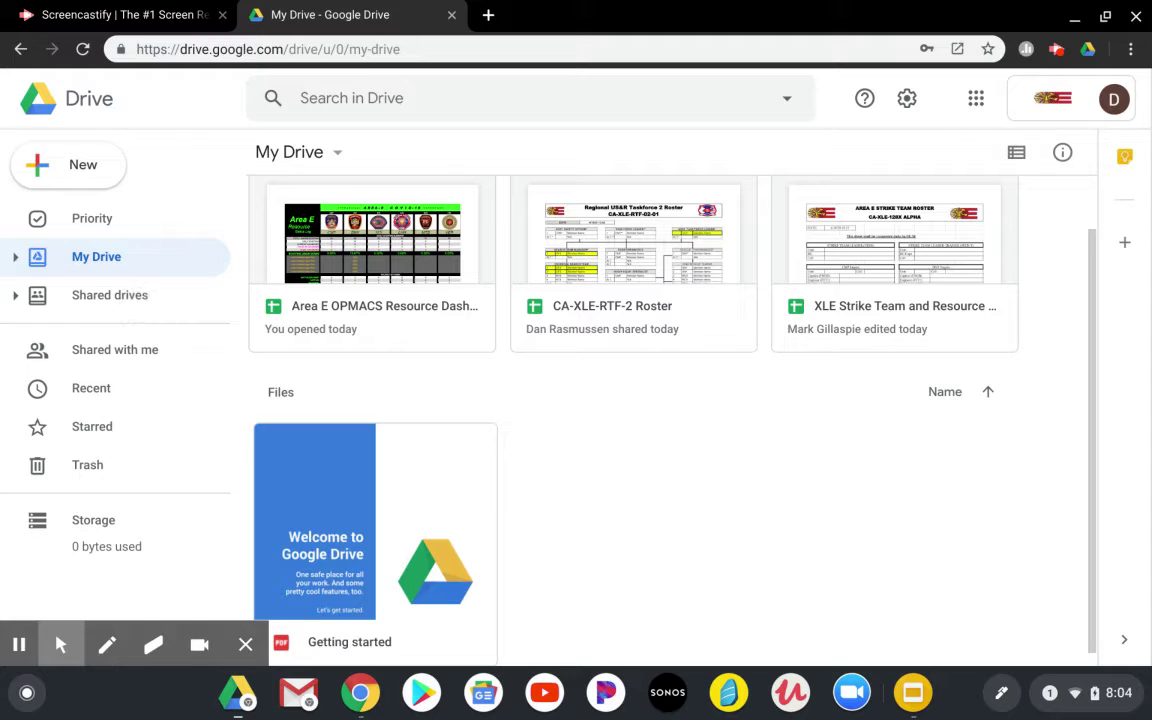
left_click(110, 295)
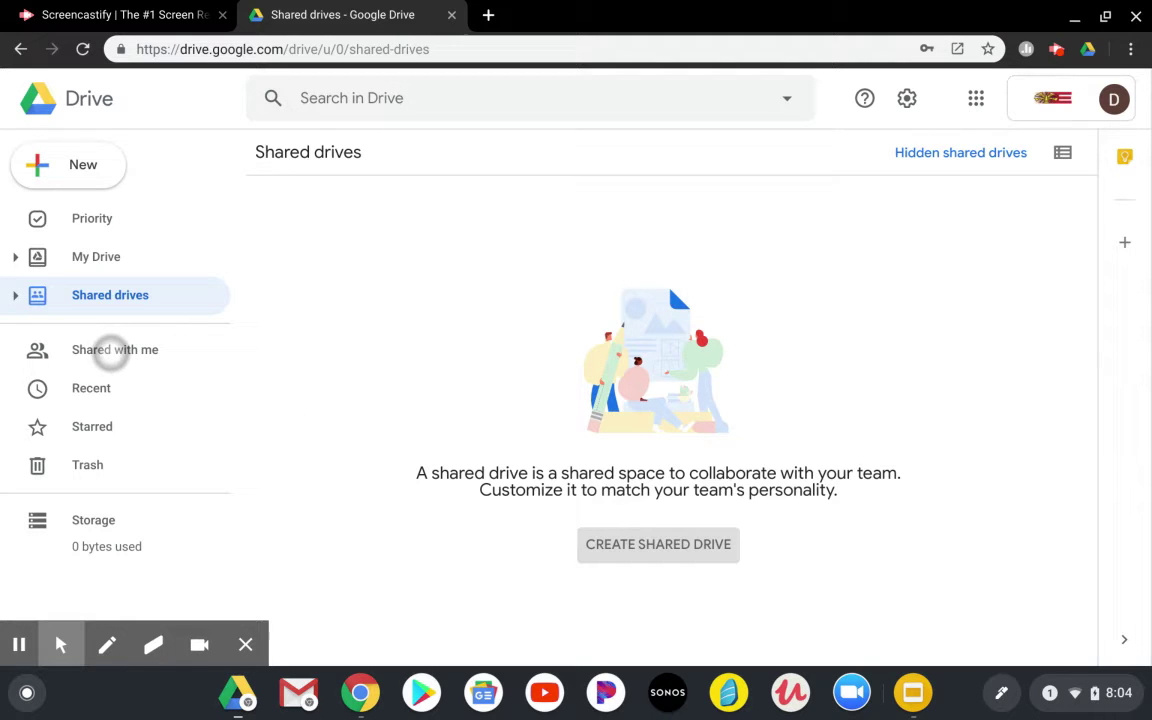
left_click(113, 350)
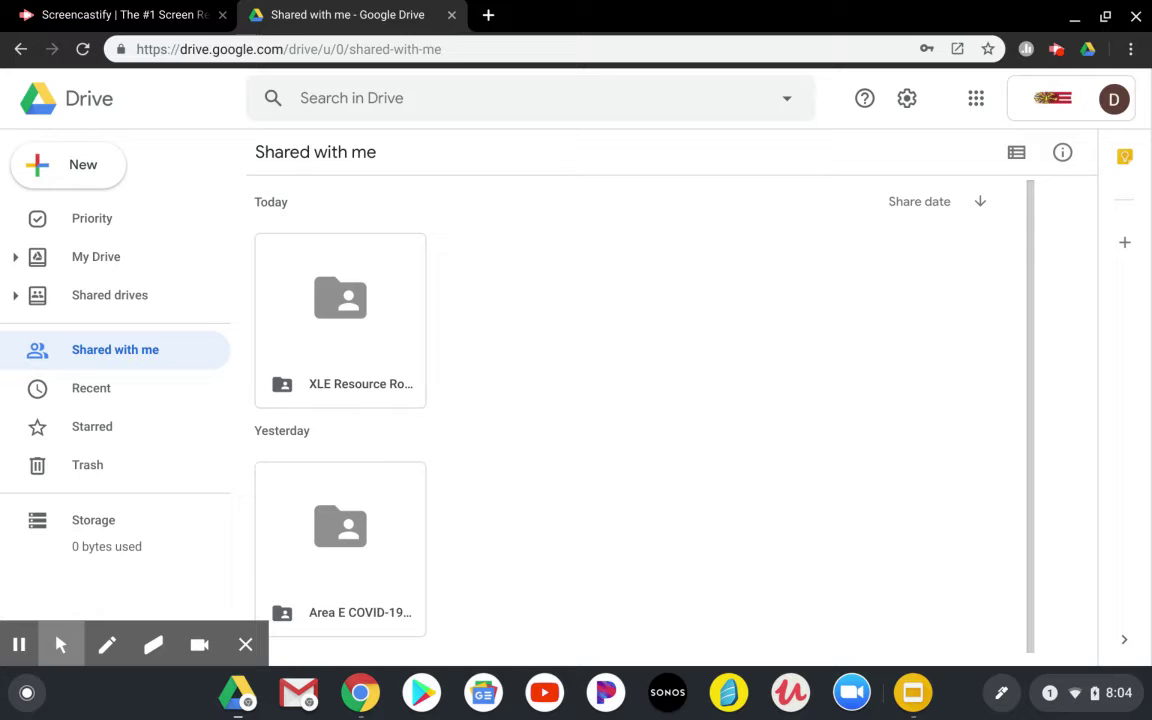
left_click(1016, 152)
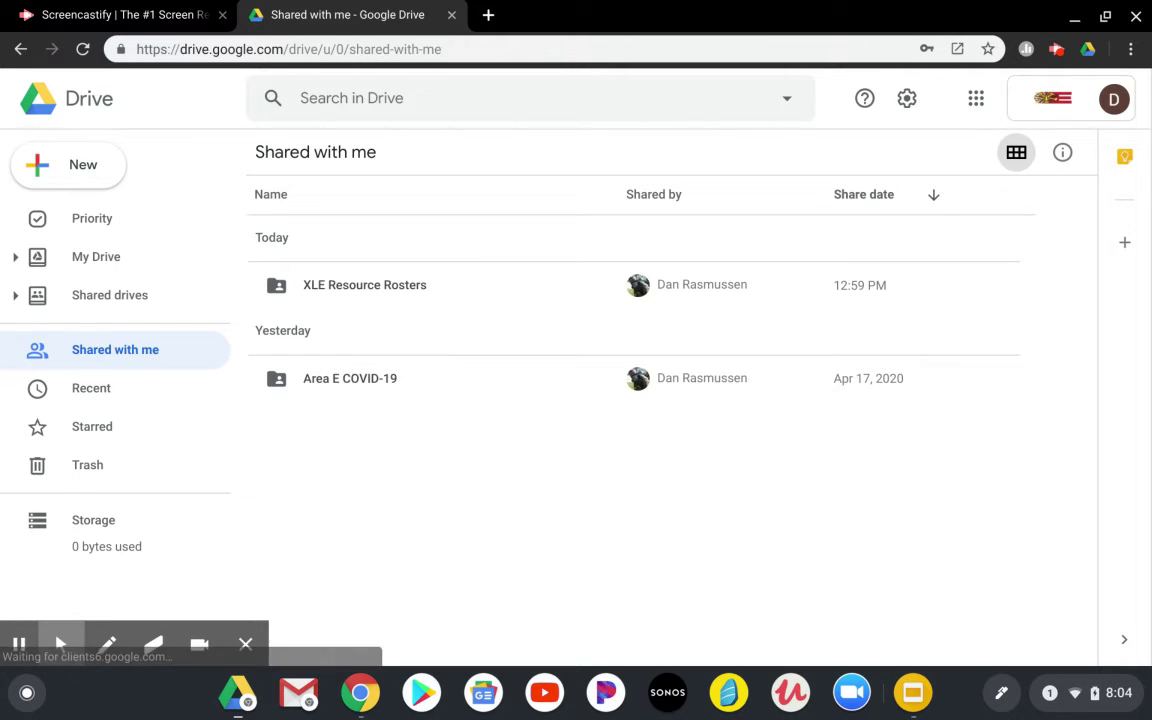
- Open the DNY COVID-19 Documents folder inside Area E COVID-19 and display its files as a grid
left_click(334, 379)
double_click(340, 383)
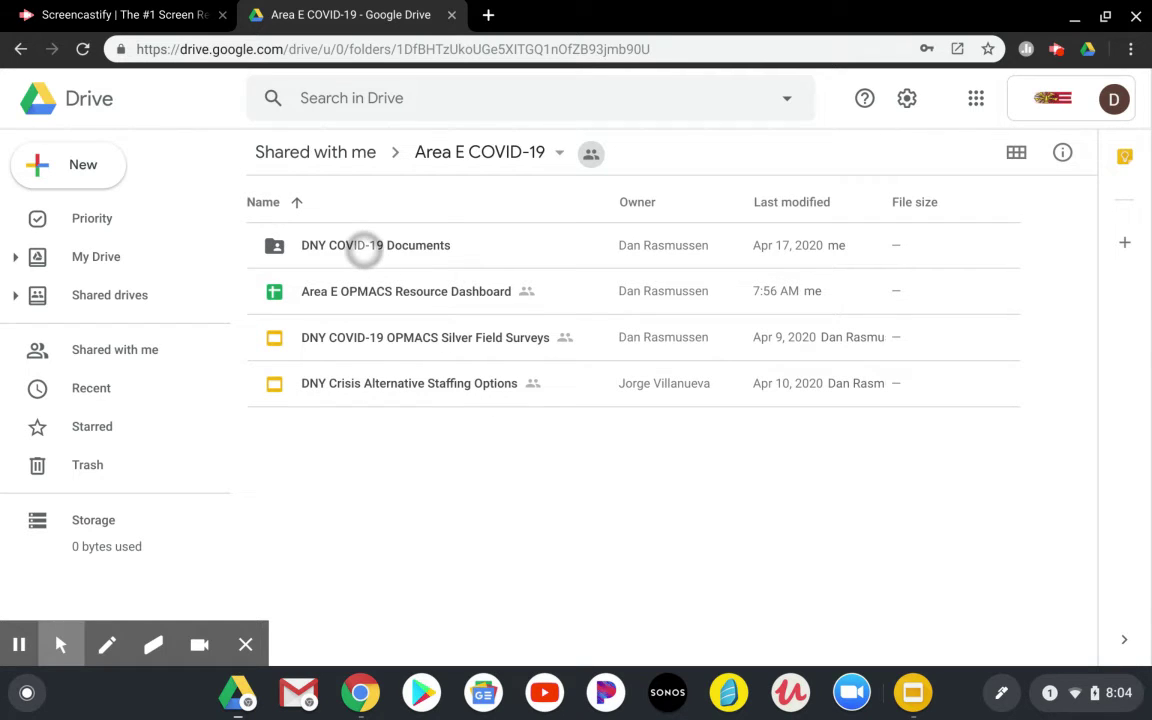
double_click(329, 244)
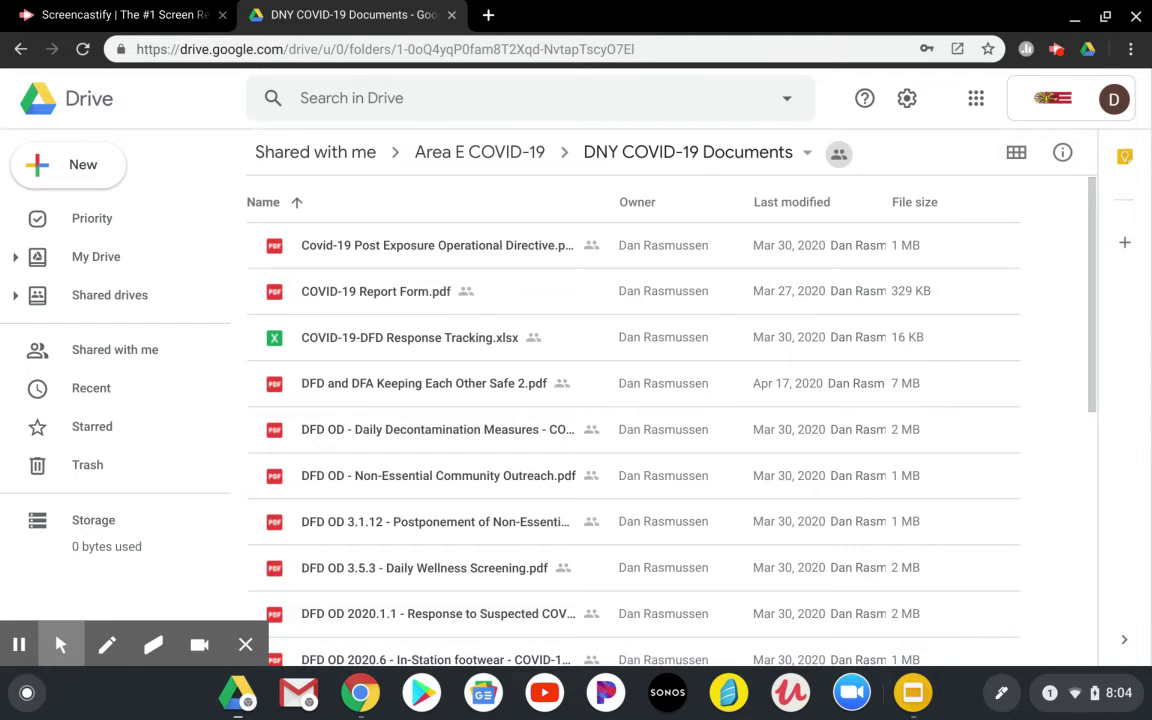
left_click(1013, 154)
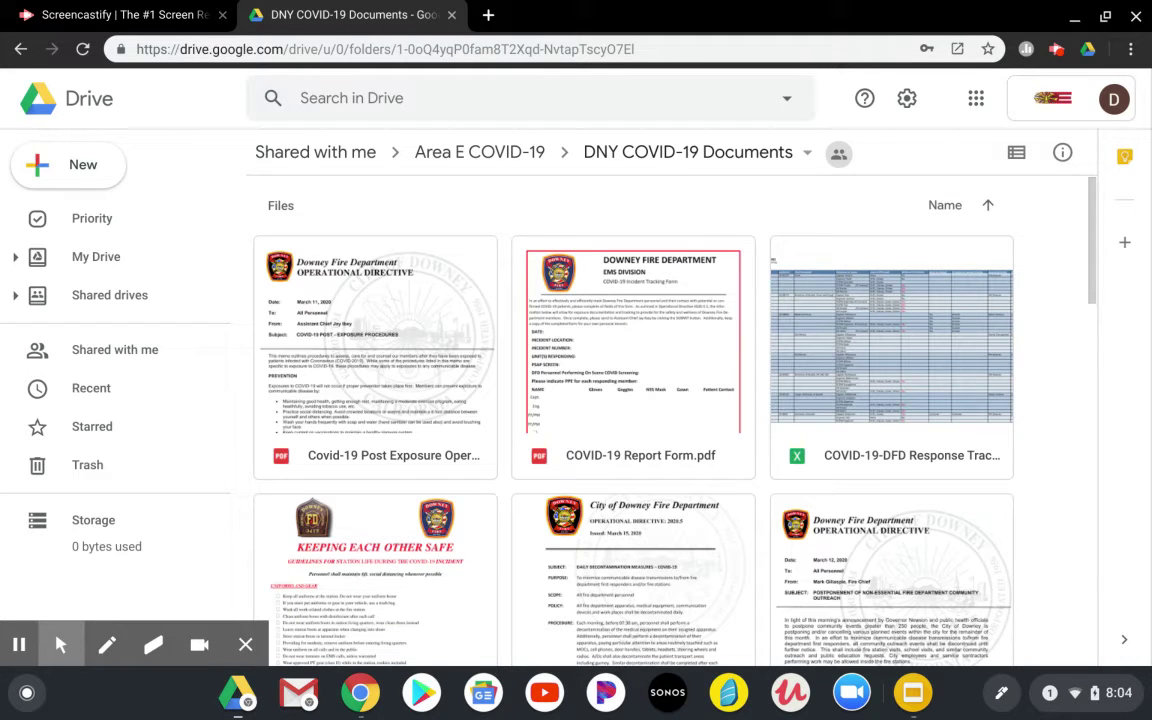
- View the Area E OPMACS Resource Dashboard spreadsheet from the Area E COVID-19 folder and return to the folder
left_click(480, 150)
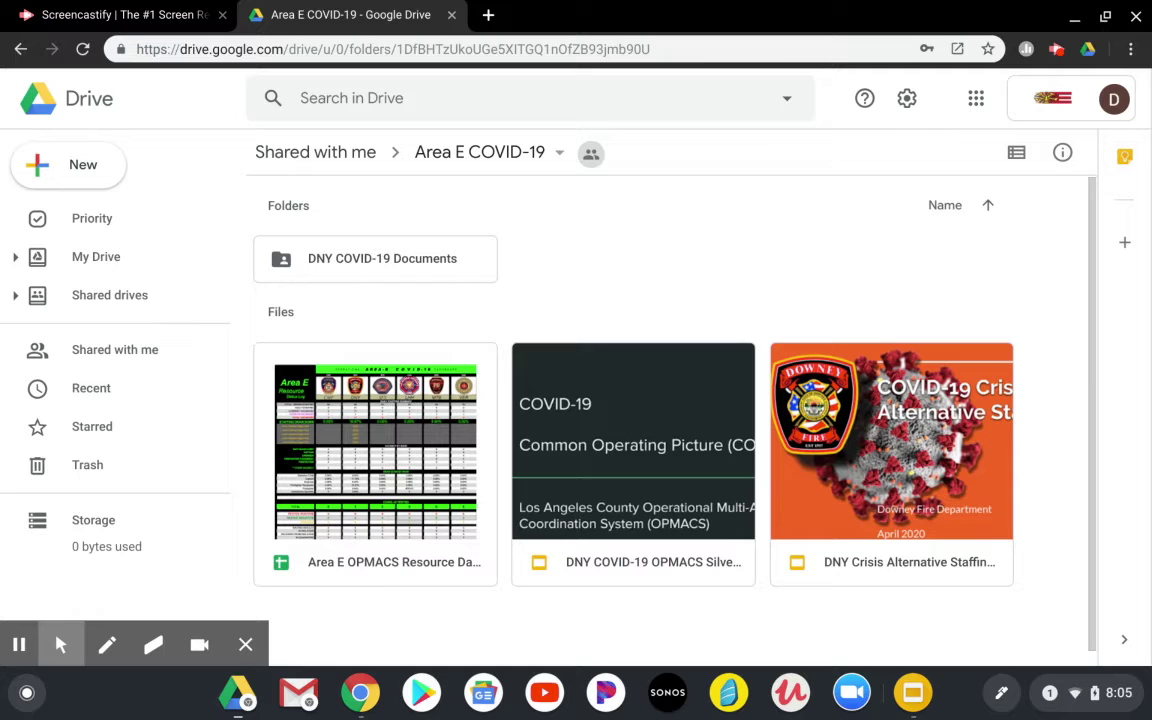
left_click(336, 503)
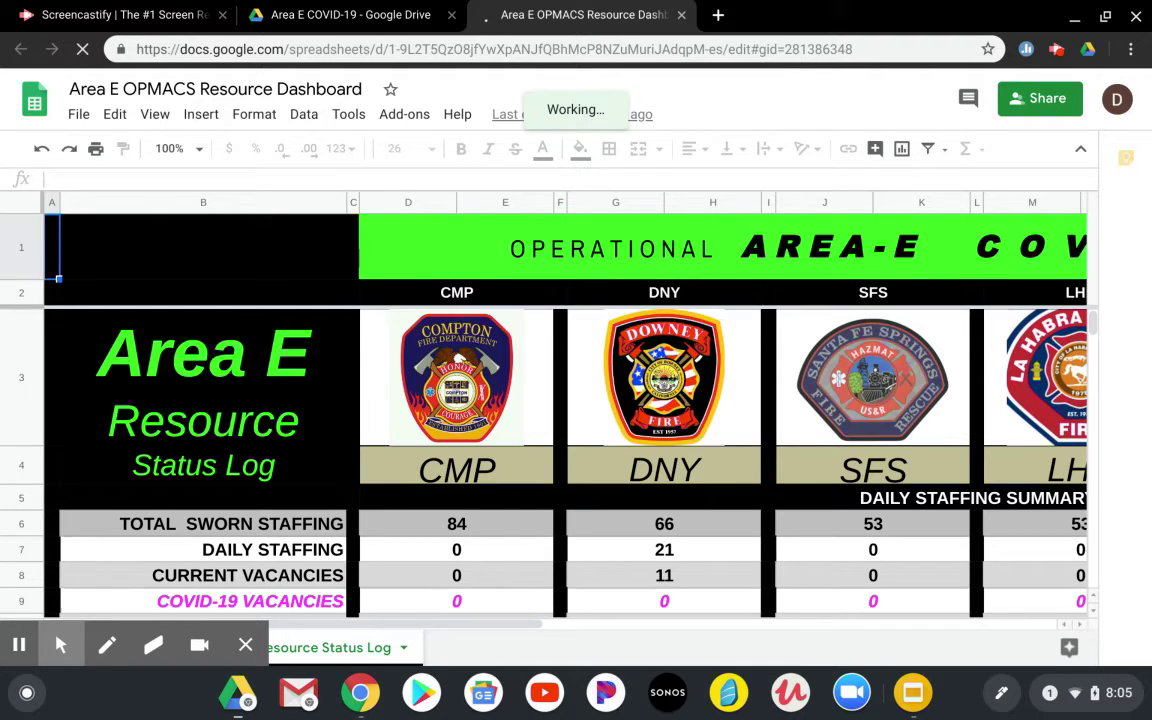
key("ctrl+shift+Tab")
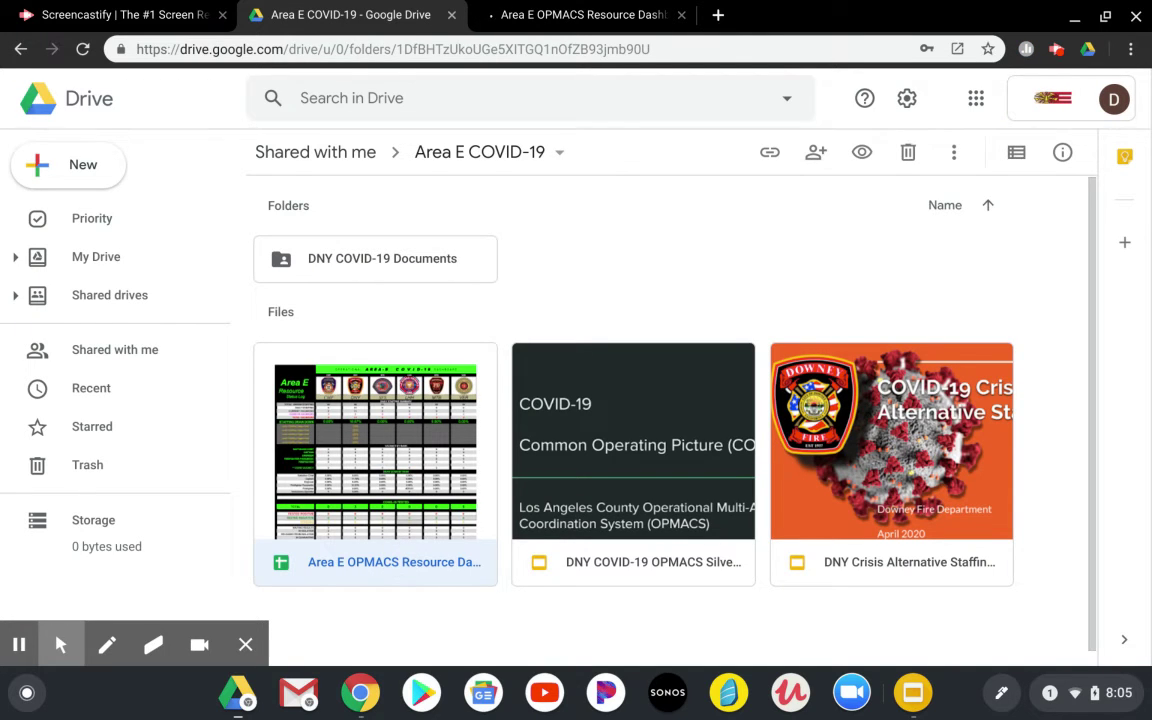
scroll(400, 450, "down", 1)
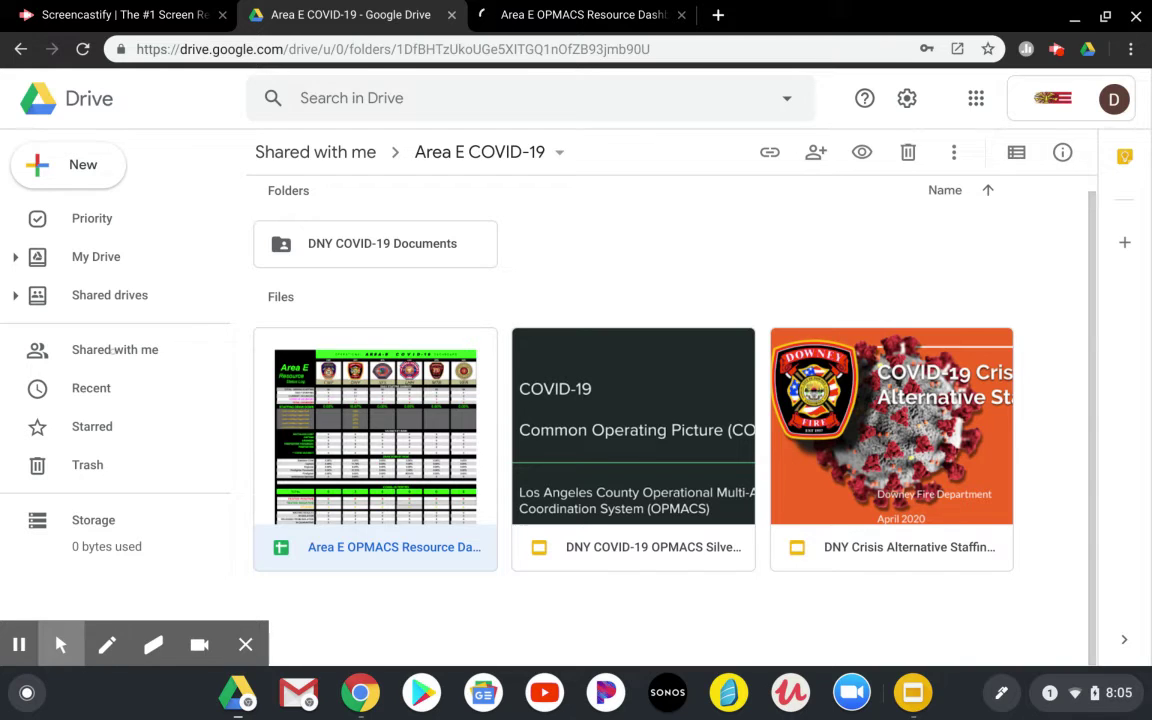
- List the Shared with me items and view the CA-XLE-RTF-2 Roster spreadsheet from the XLE Resource Rosters folder, returning to the folder
left_click(110, 349)
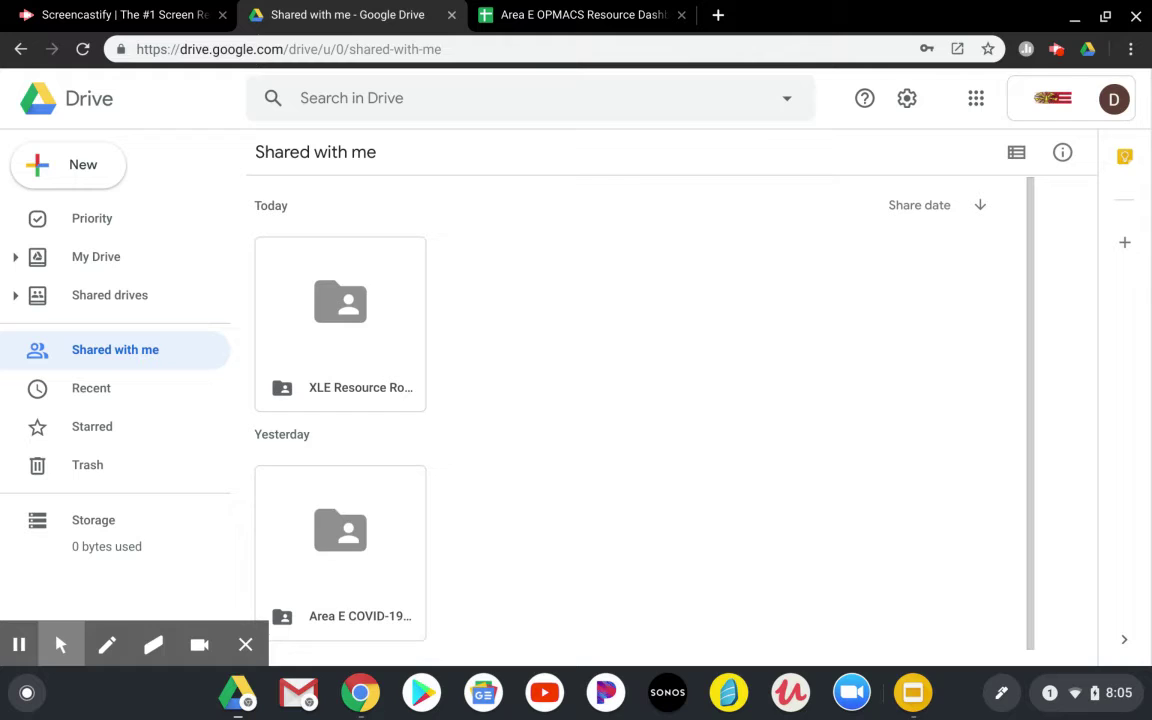
left_click(1016, 152)
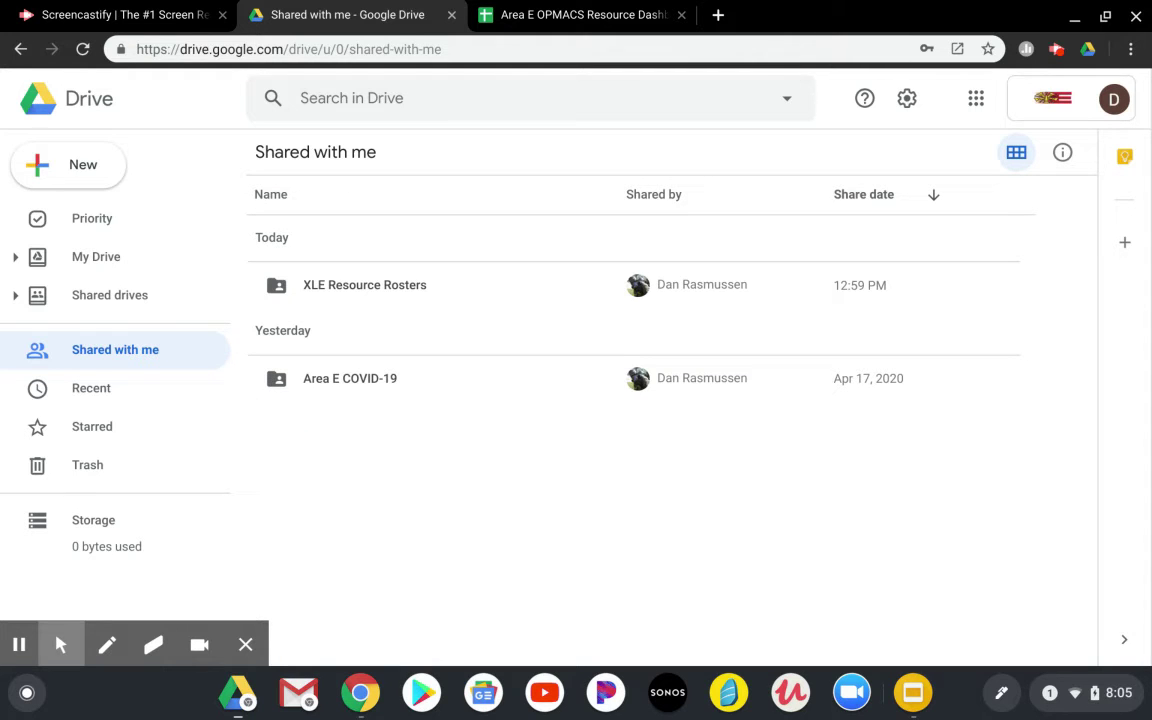
double_click(366, 286)
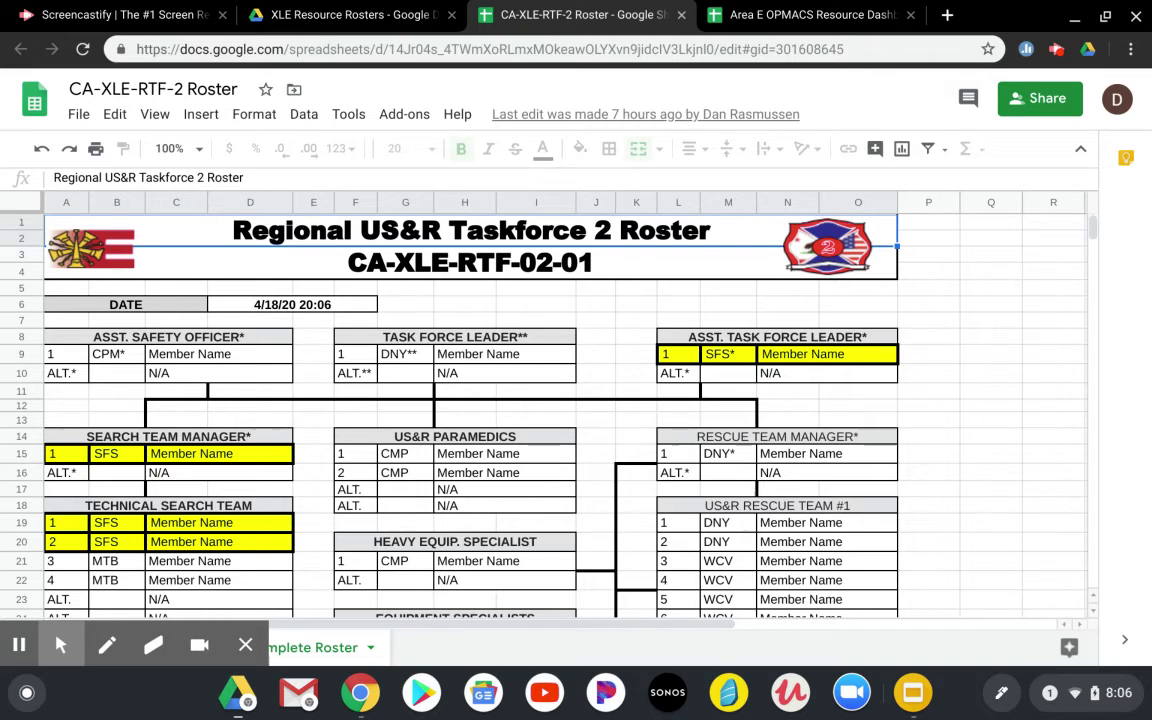
key("ctrl+shift+Tab")
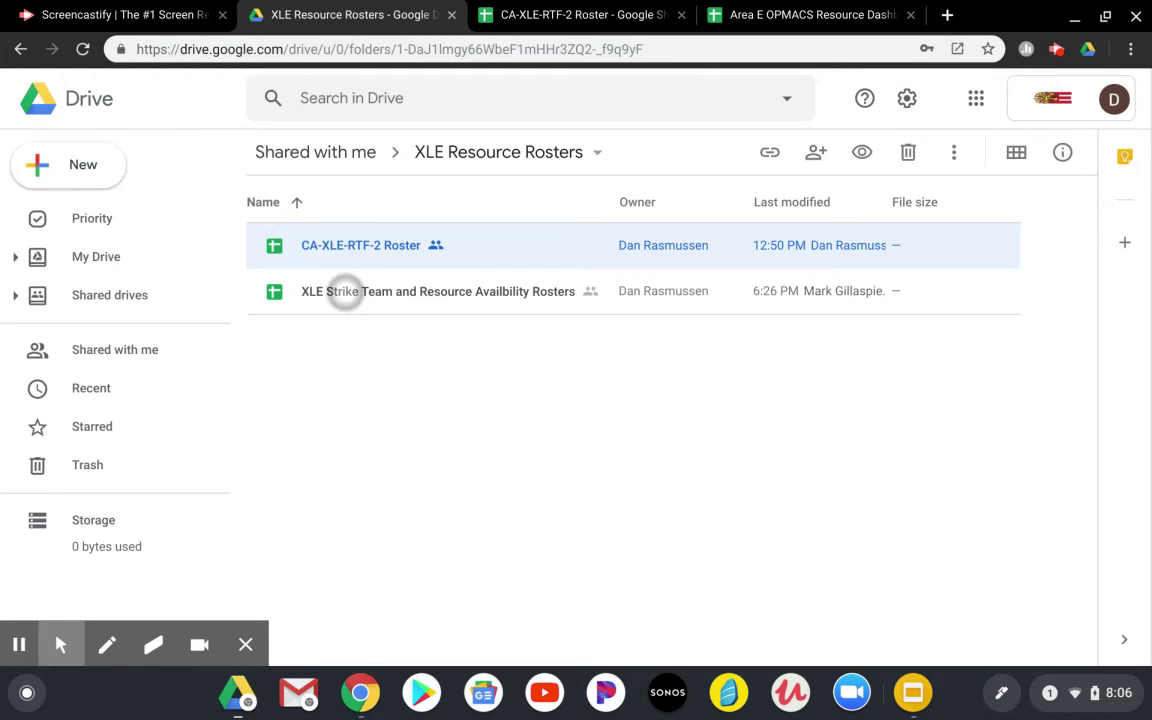
- Examine the Roster and CMP Resource Availability sheets of XLE Strike Team and Resource Availbility Rosters and return to the Drive folder
double_click(360, 297)
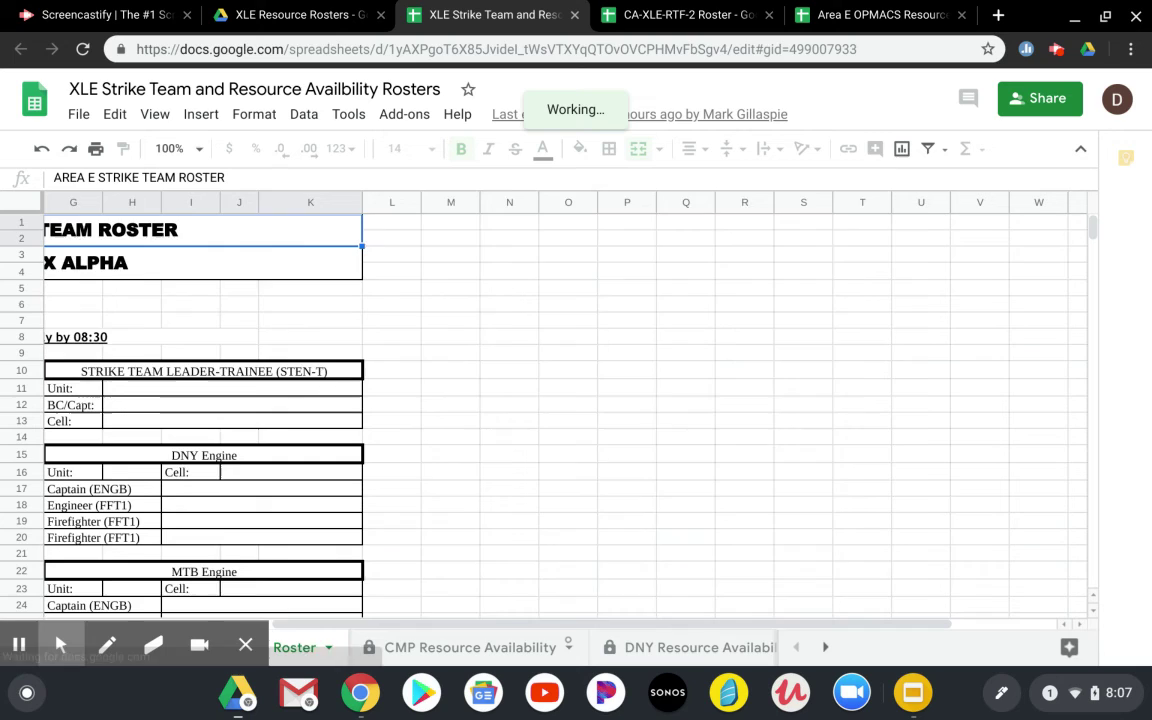
scroll(856, 487, "left", 5)
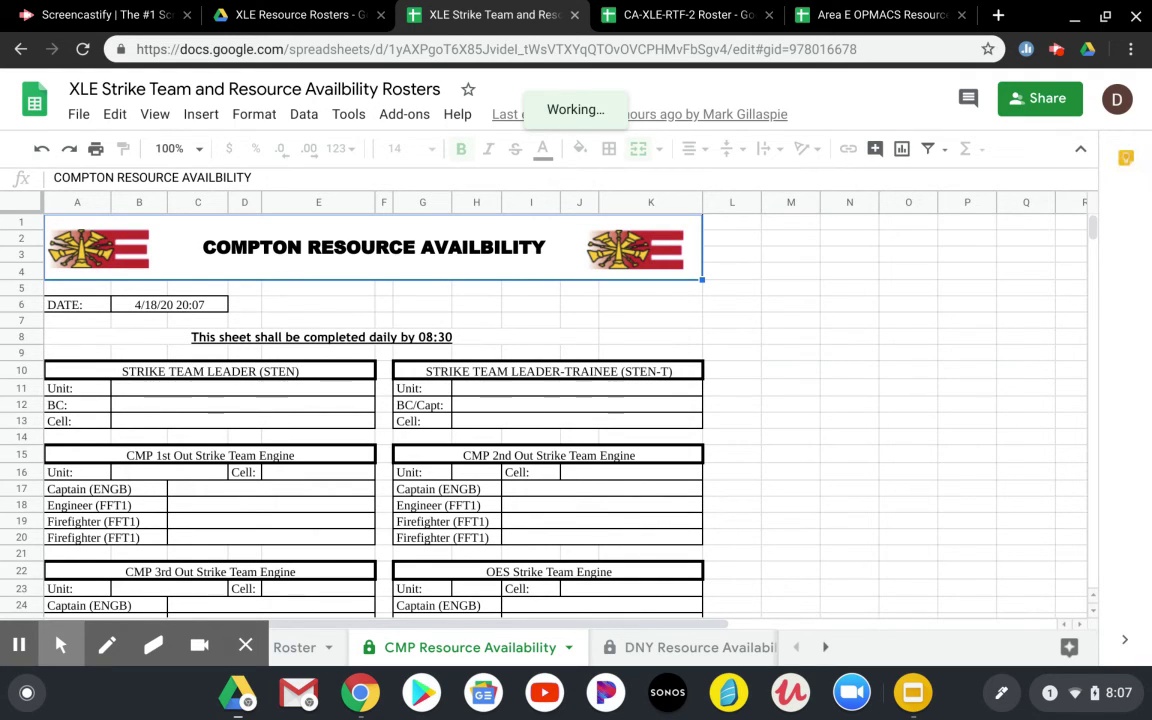
key("ctrl+shift+Page_Up")
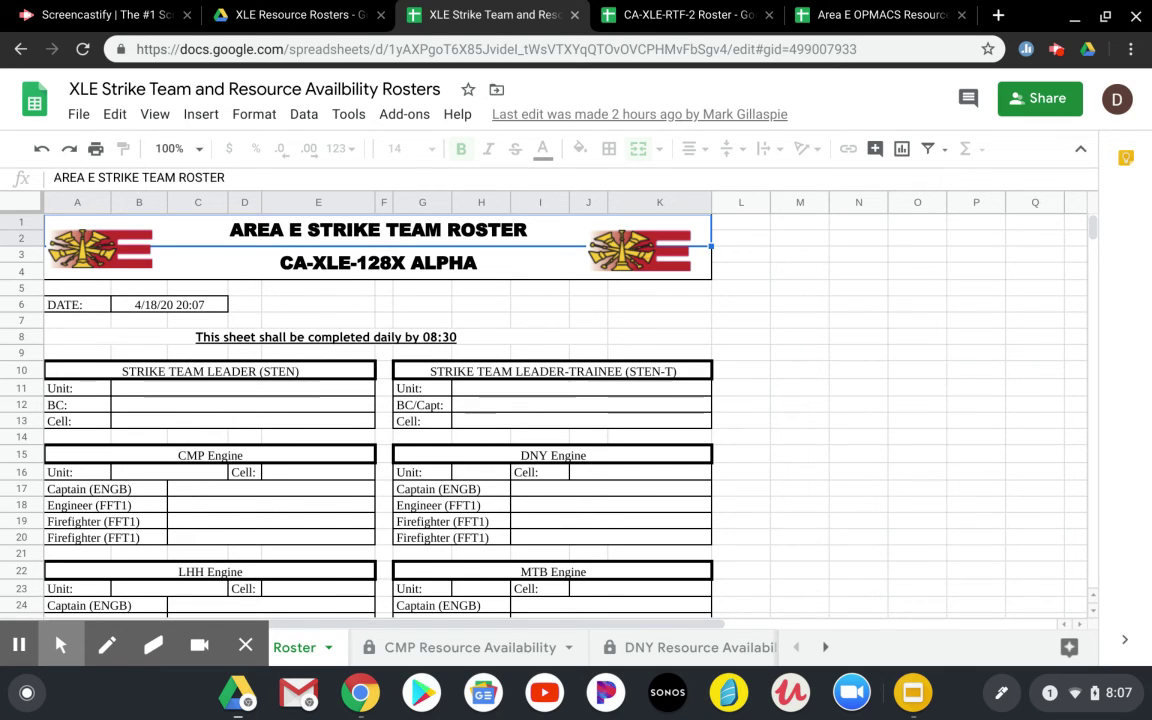
key("ctrl+shift+Tab")
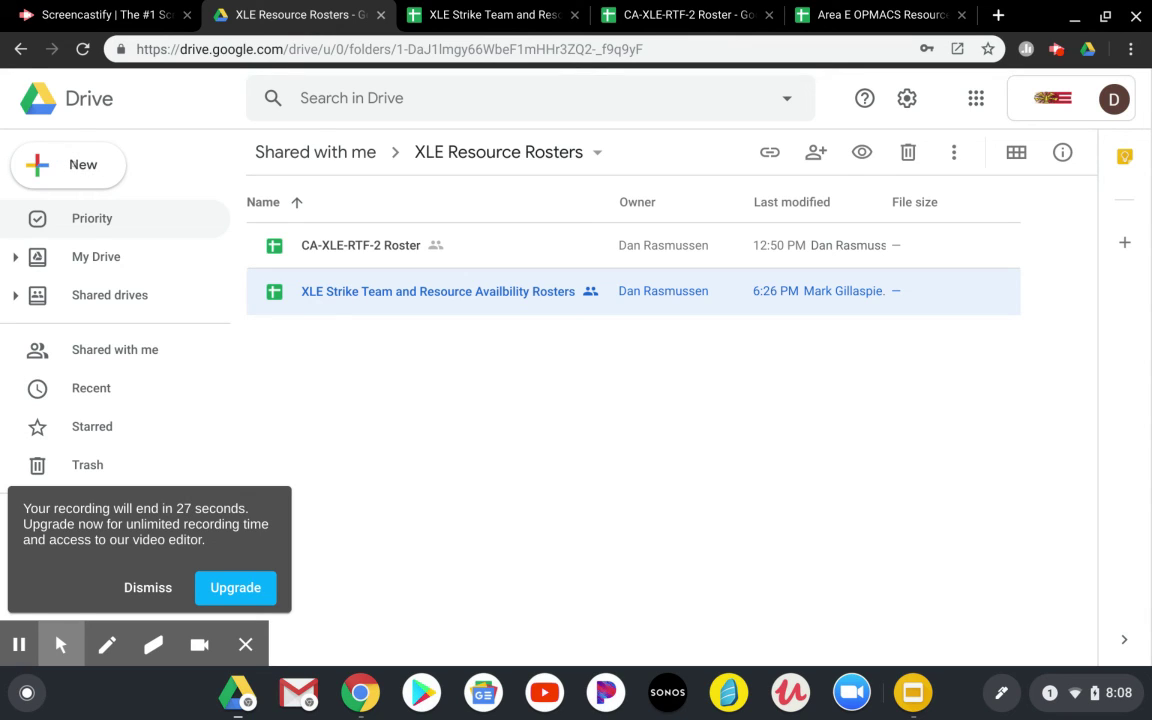
- Examine the options for creating or uploading items in the XLE Resource Rosters folder without adding anything
left_click(68, 164)
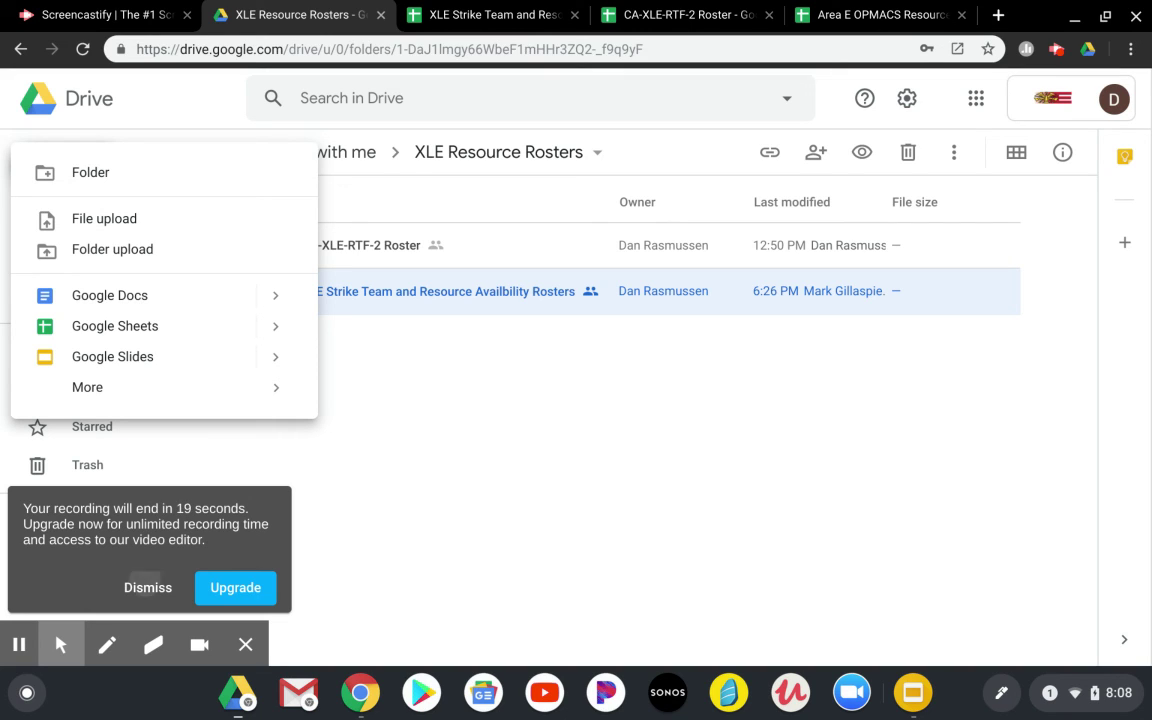
left_click(148, 587)
left_click(68, 164)
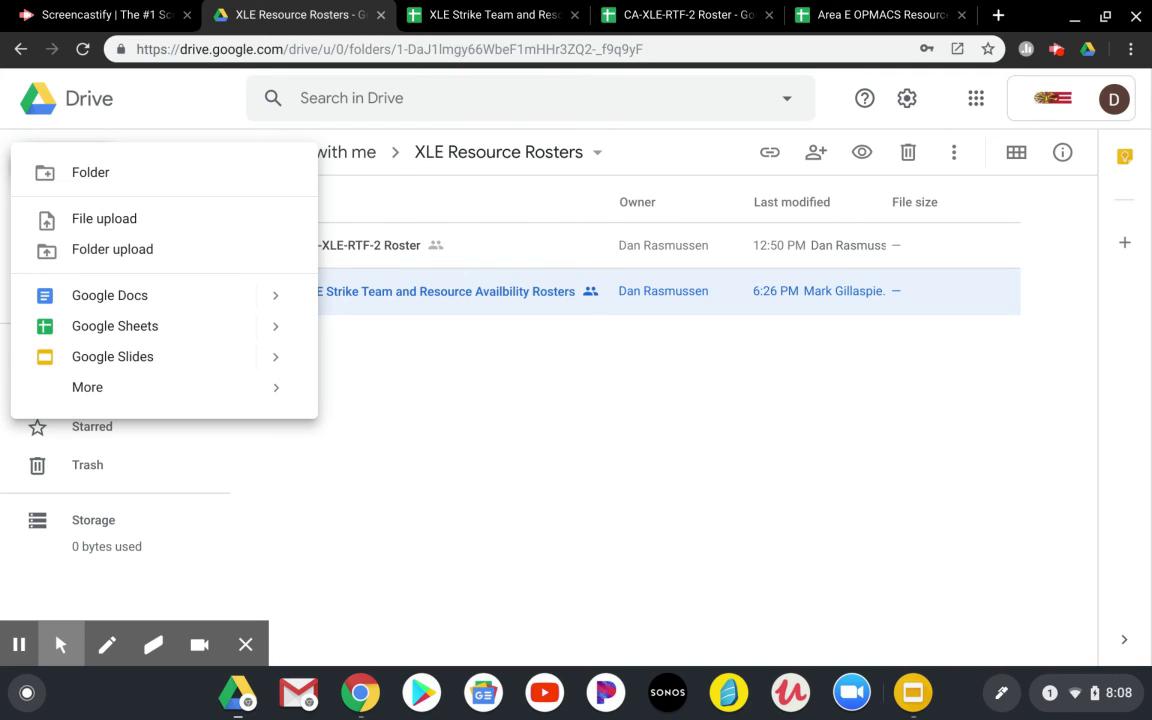
left_click(433, 355)
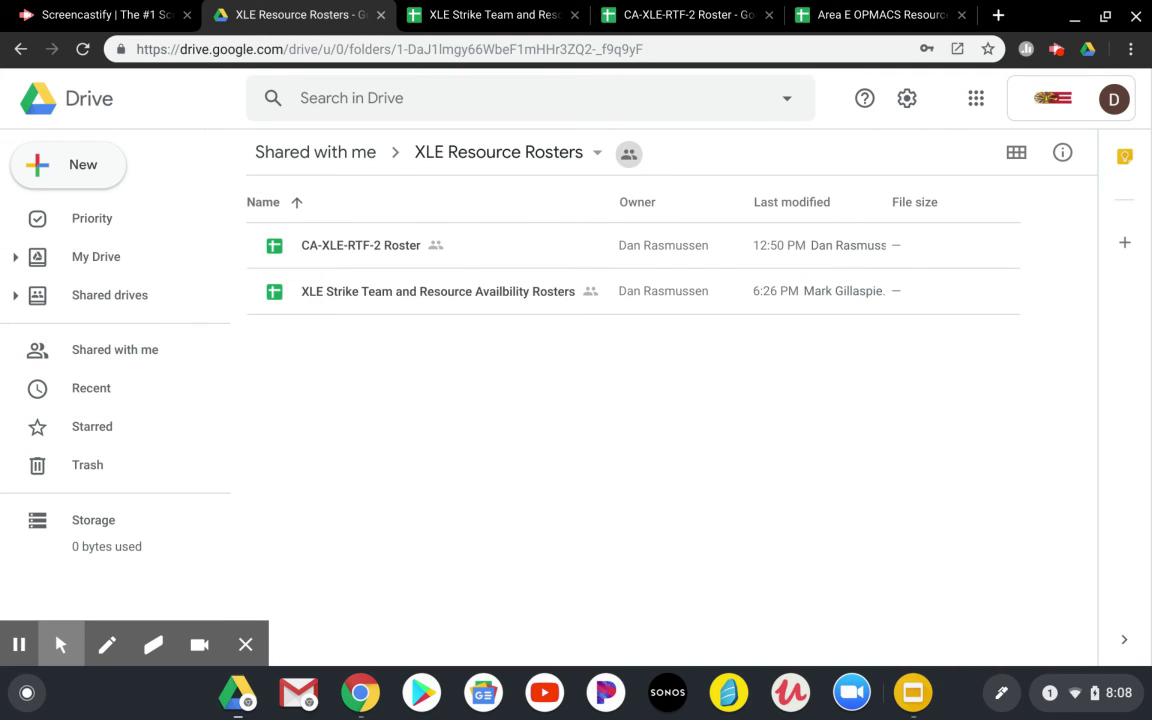